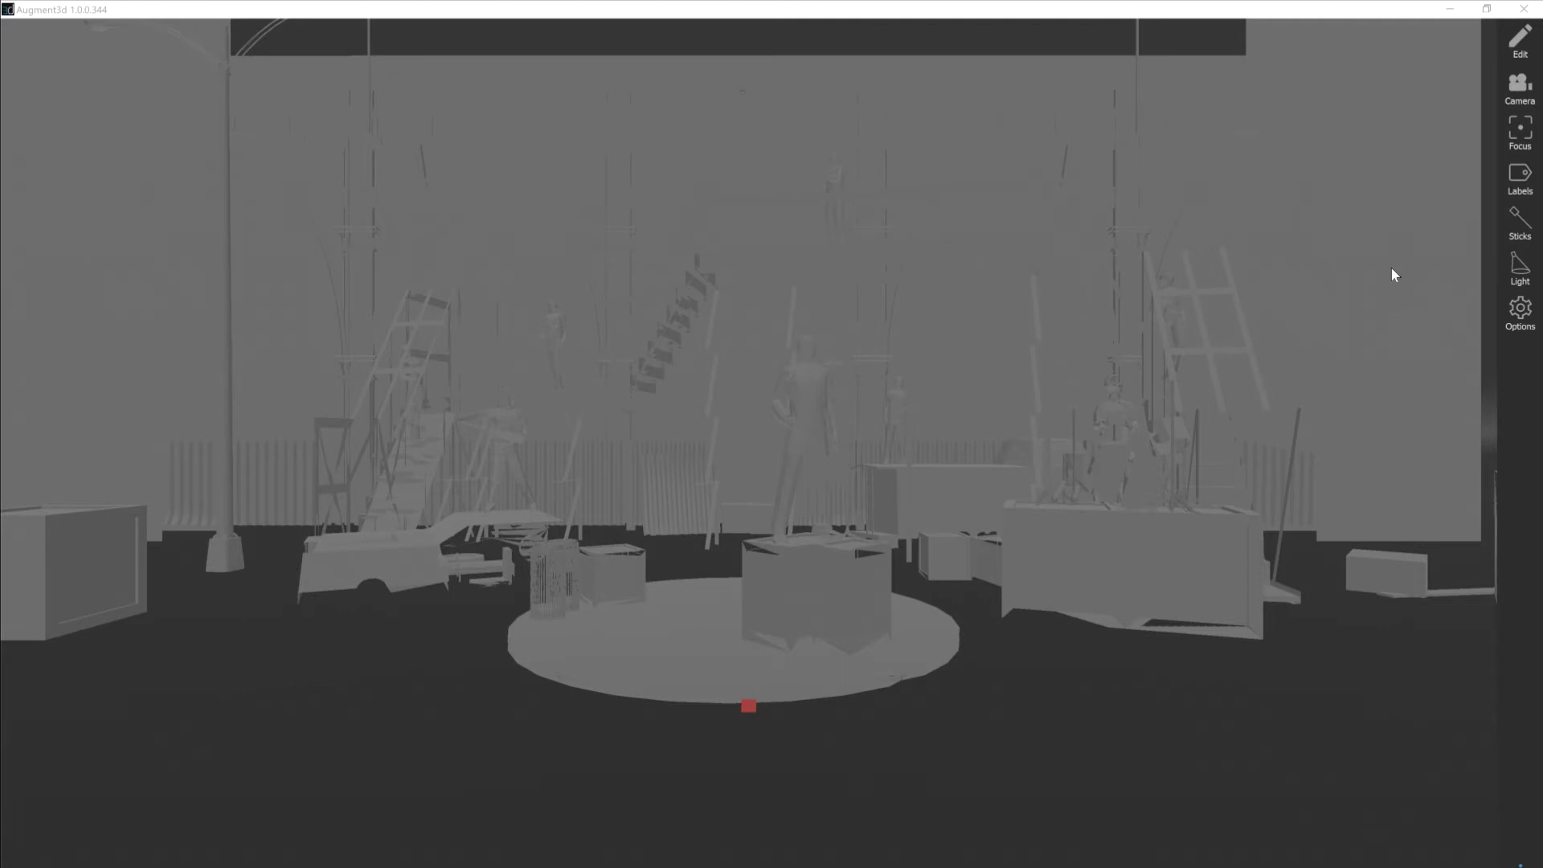
# Step: Show the Camera view options, then dismiss them
pyautogui.click(1523, 94)
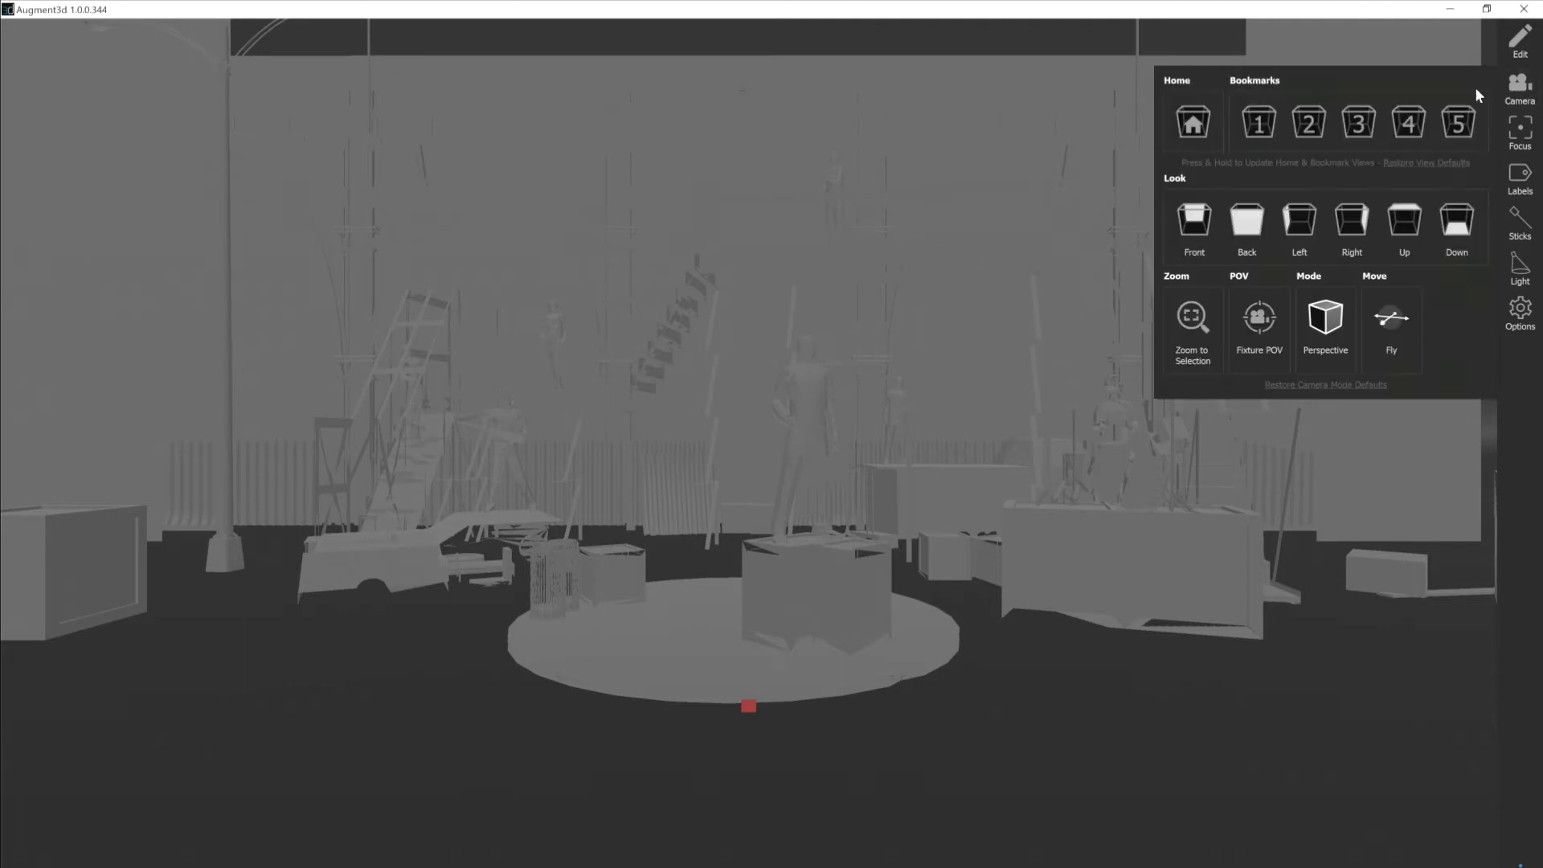
pyautogui.click(1230, 739)
pyautogui.scroll(-5, 800, 395)
pyautogui.scroll(-3, 792, 361)
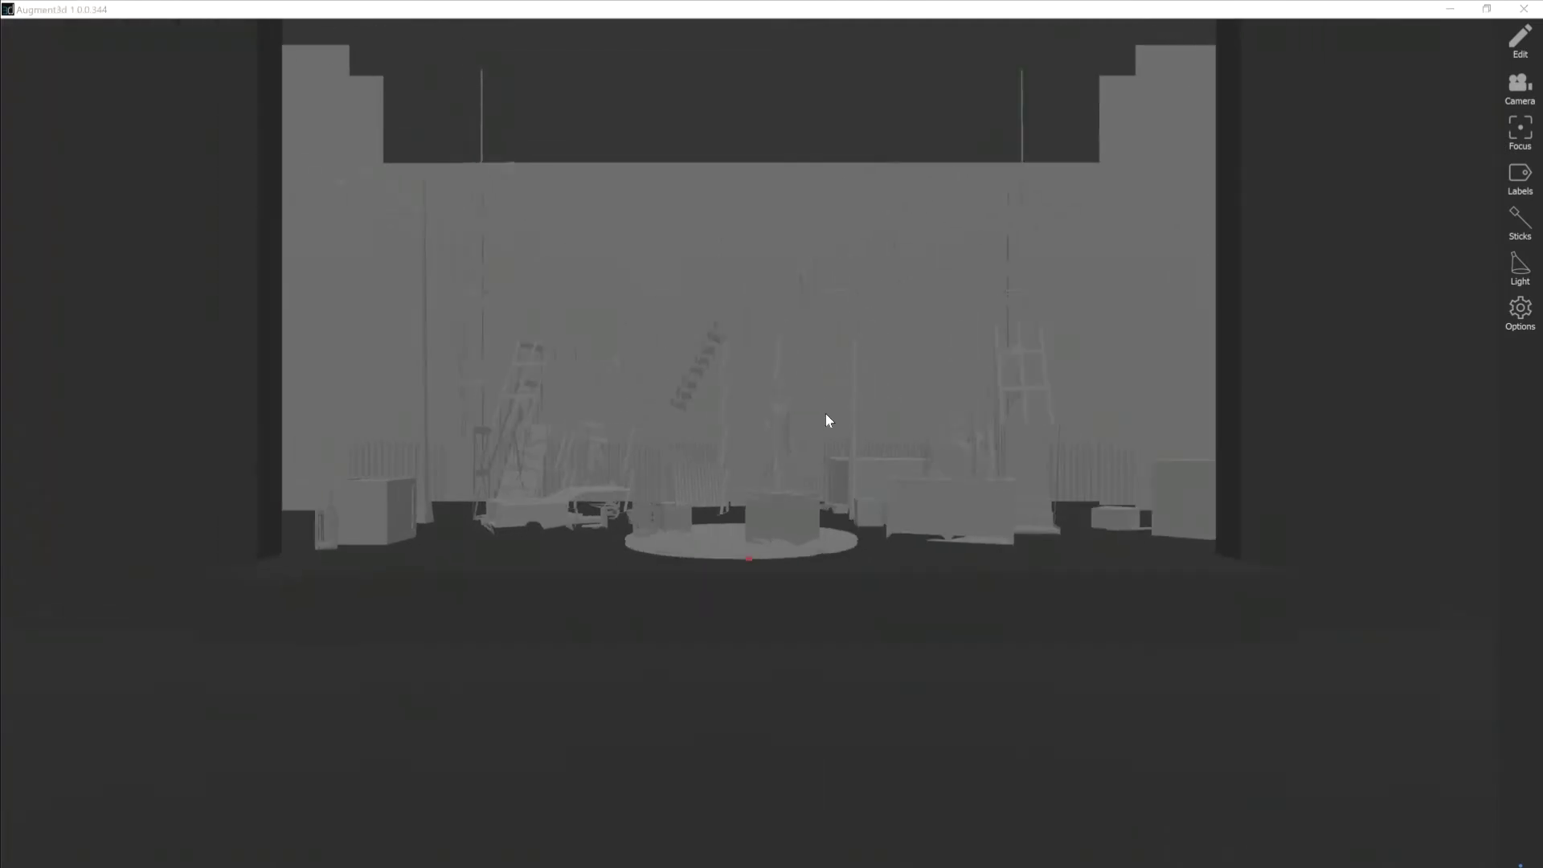
pyautogui.scroll(-3, 815, 431)
pyautogui.scroll(-2, 800, 551)
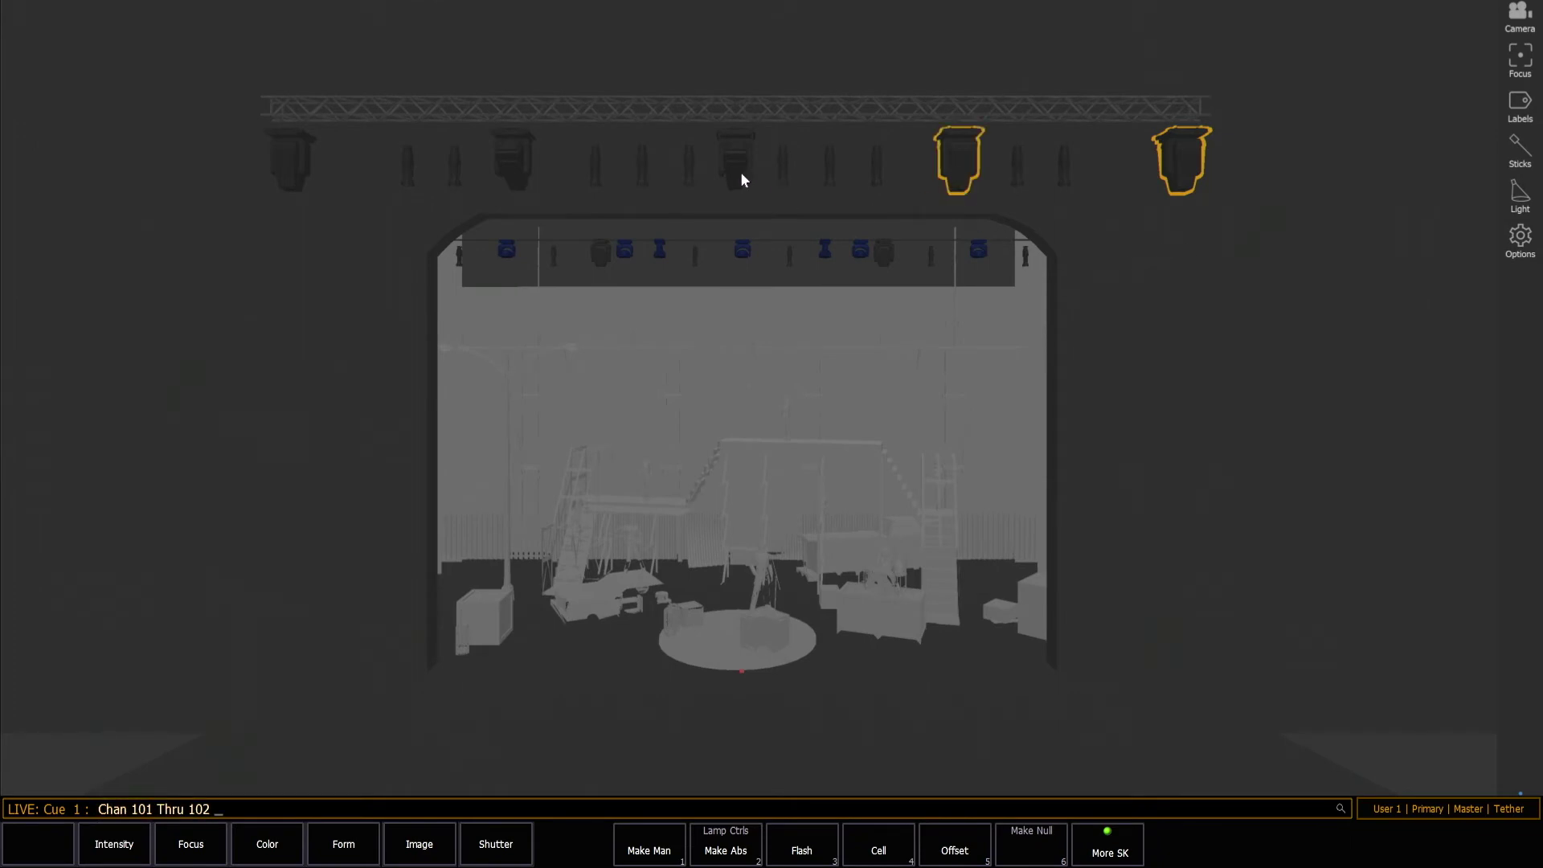
# Step: Select the front truss moving lights as channels 101 thru 104
pyautogui.keyDown('shift'); pyautogui.click(515, 178); pyautogui.keyUp('shift')
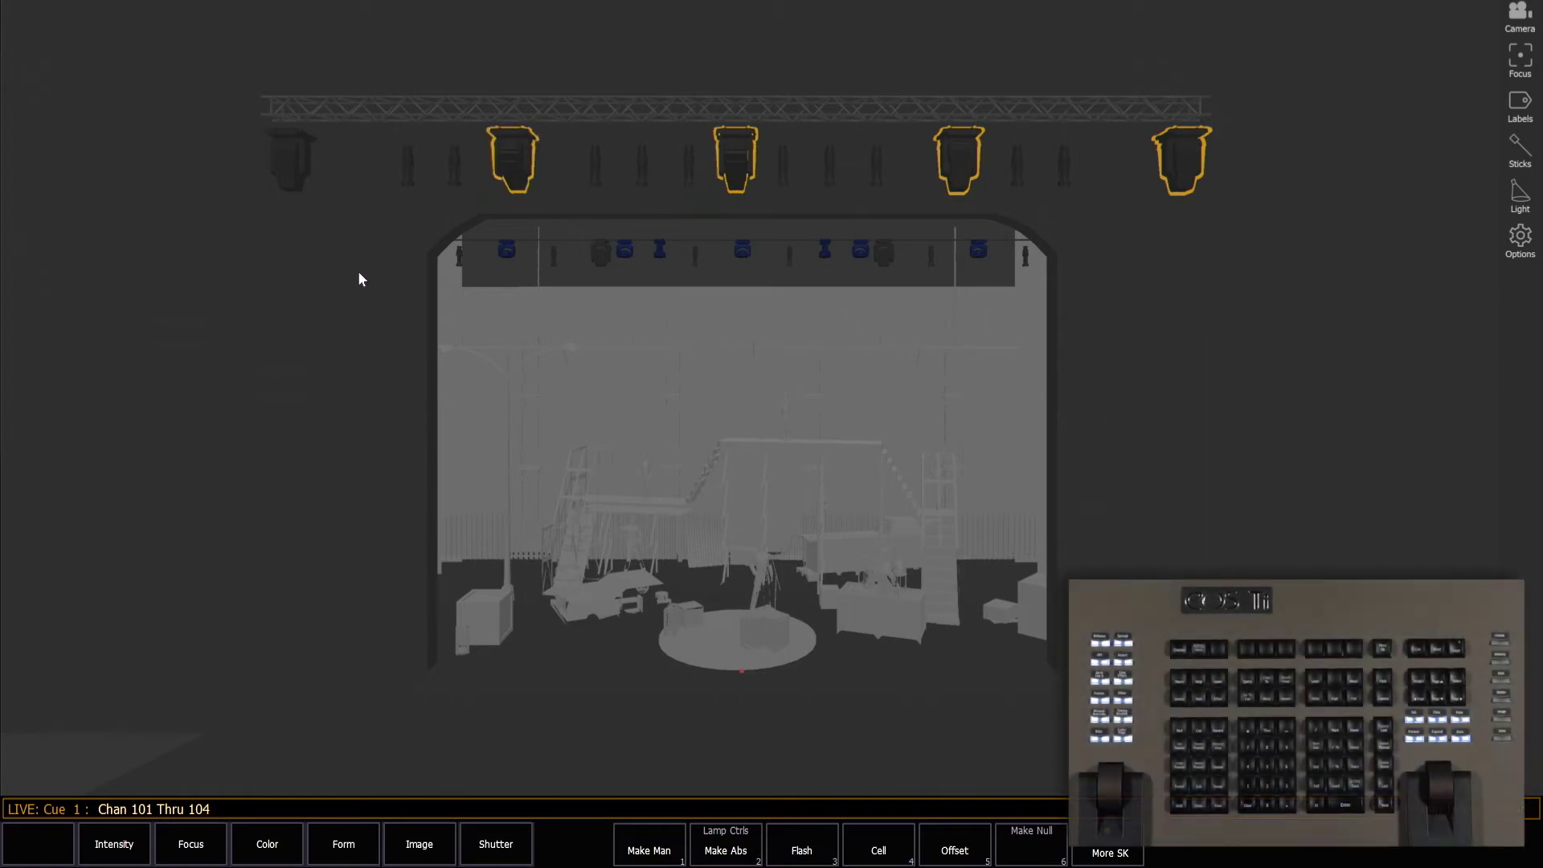
pyautogui.write(' + ')
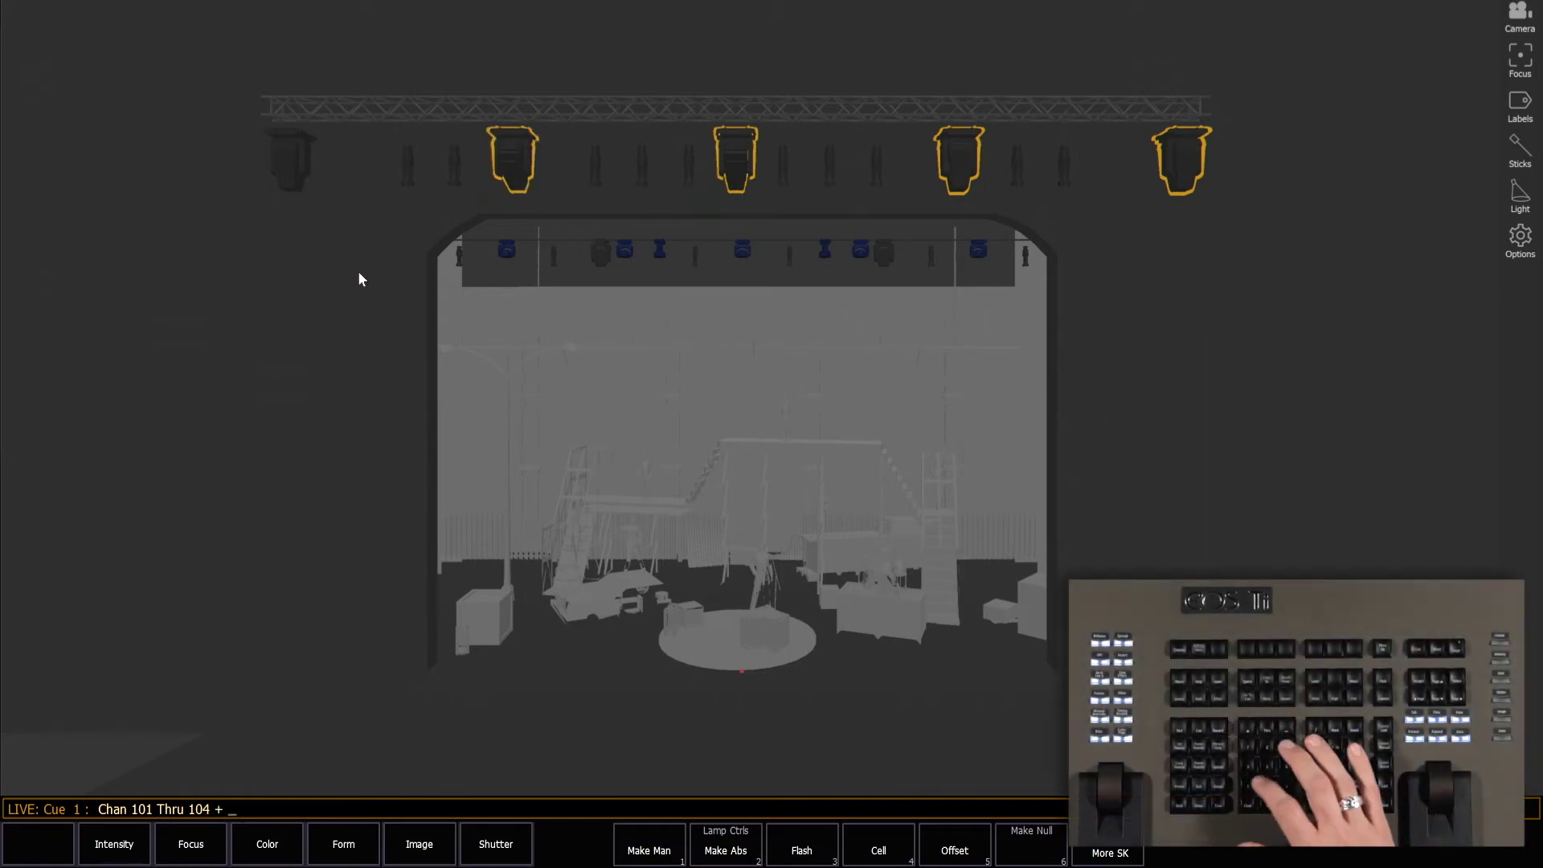
pyautogui.write('105')
# Step: Confirm + 105, then deselect fixtures in the viewport down to centre fixture Chan 103
pyautogui.press('Return')
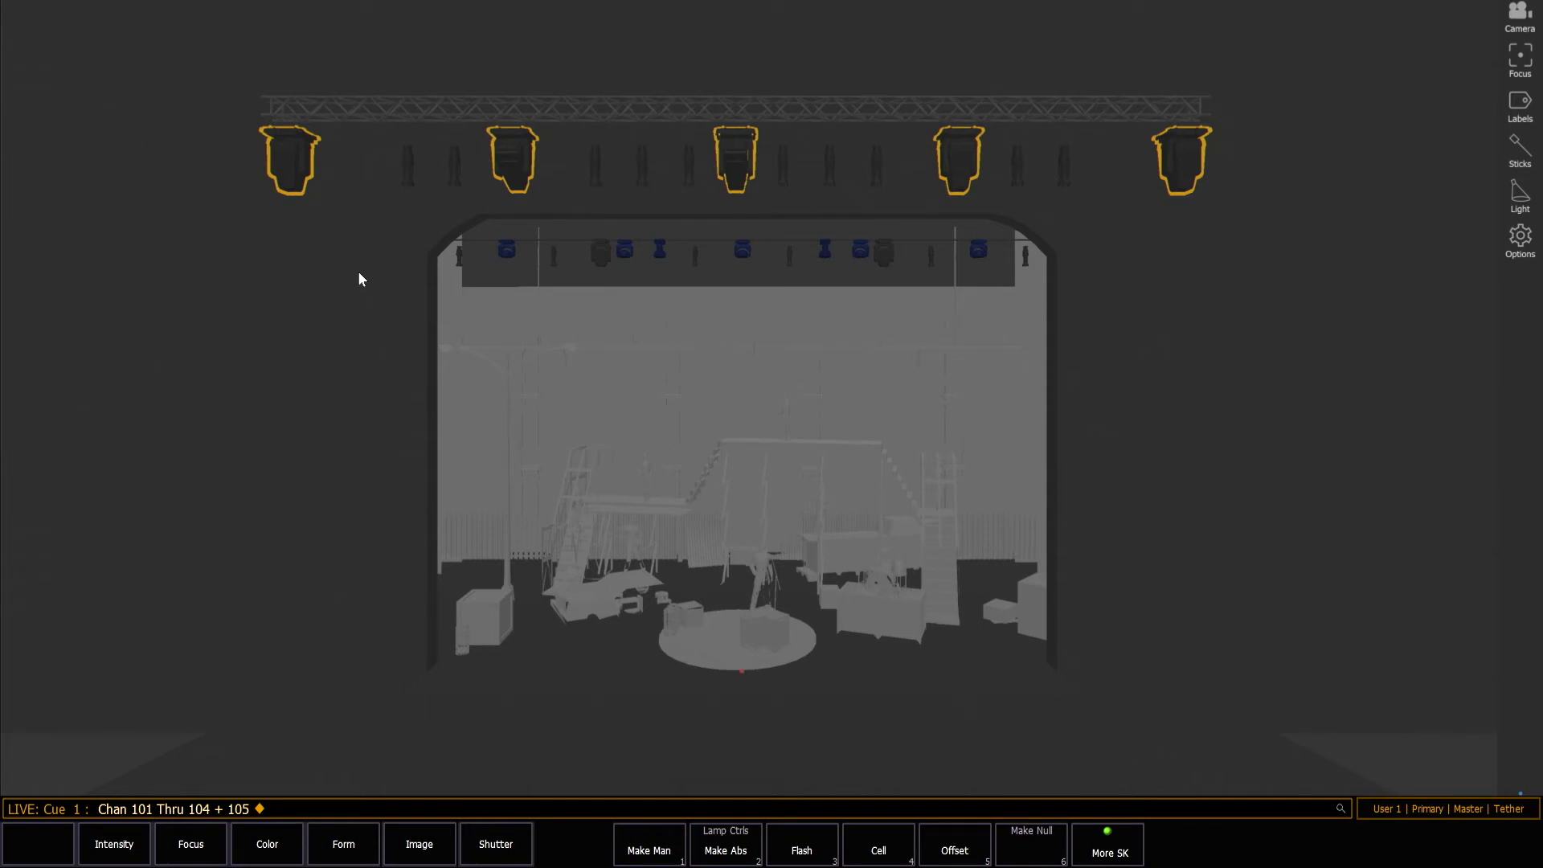
pyautogui.click(517, 171)
pyautogui.click(737, 162)
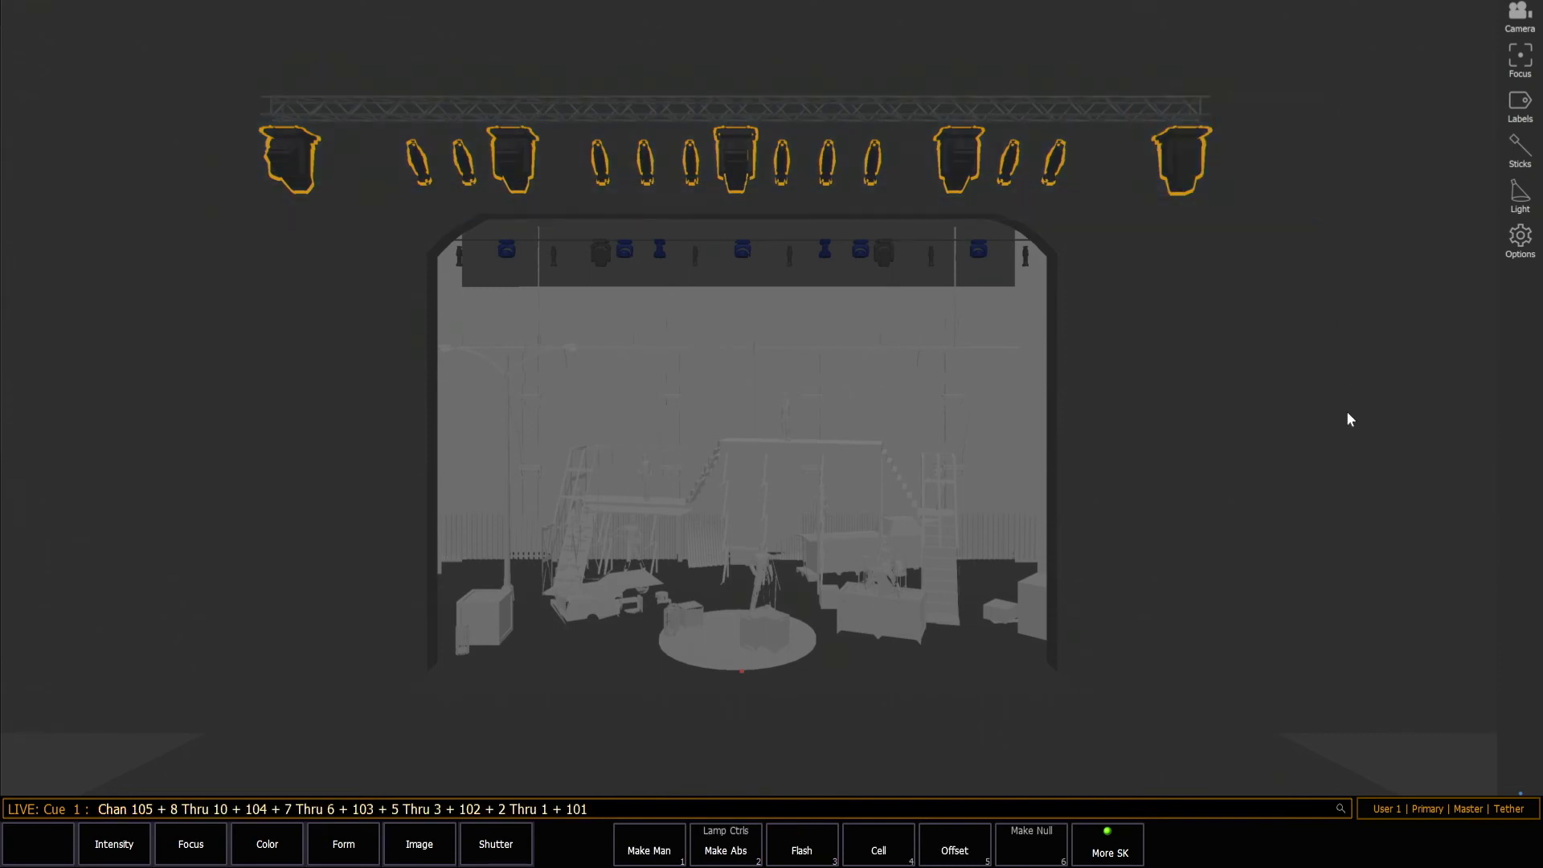
# Step: Set the selected truss fixtures @ Full to light the stage, then clear the command
pyautogui.press('a')
pyautogui.press('f')
pyautogui.write('@ Full')
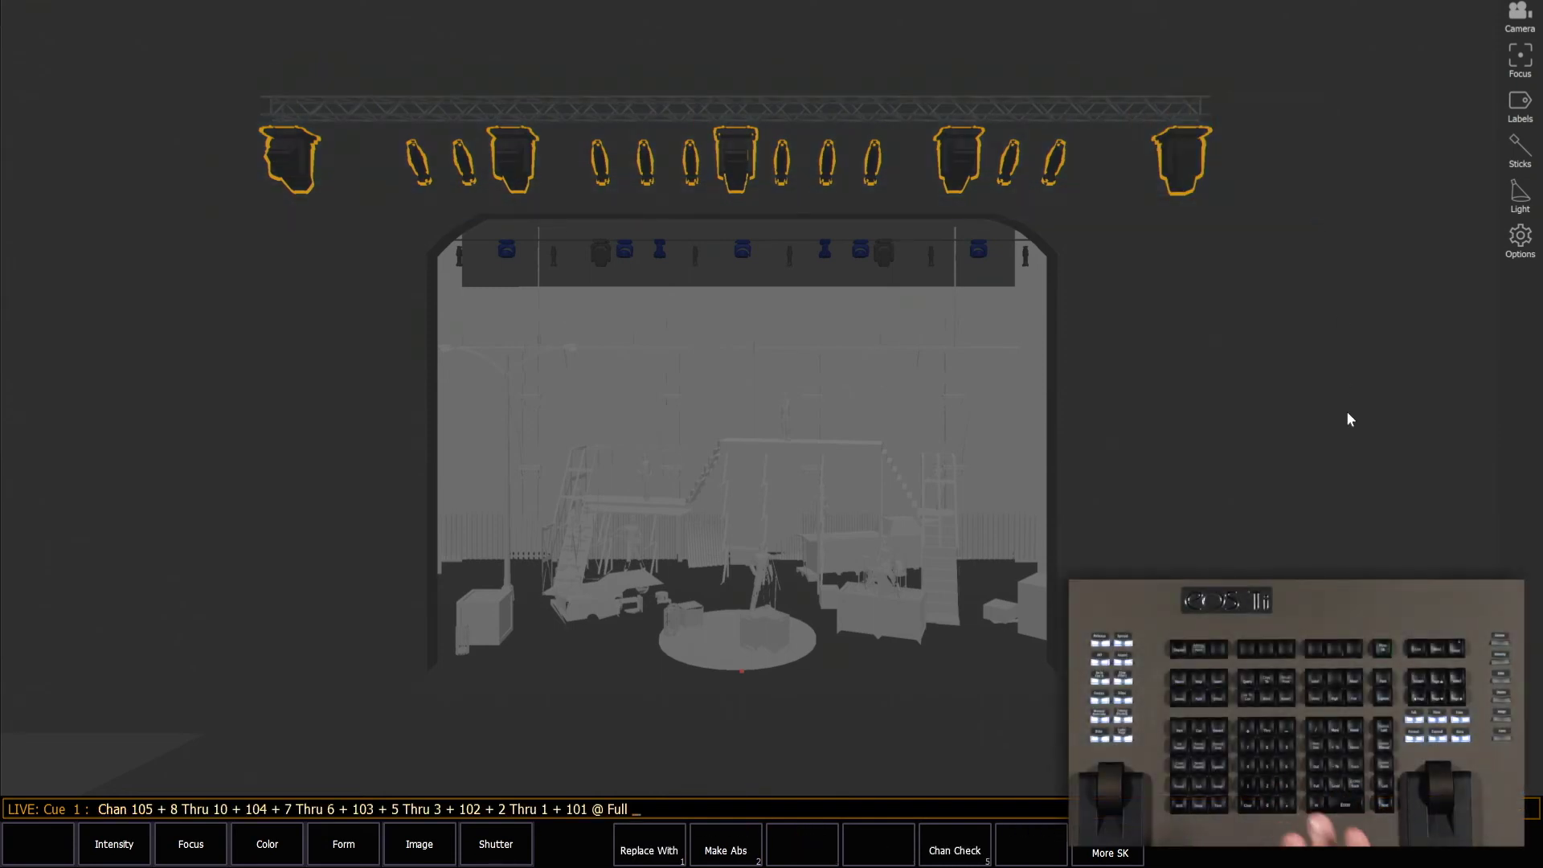
pyautogui.press('Return')
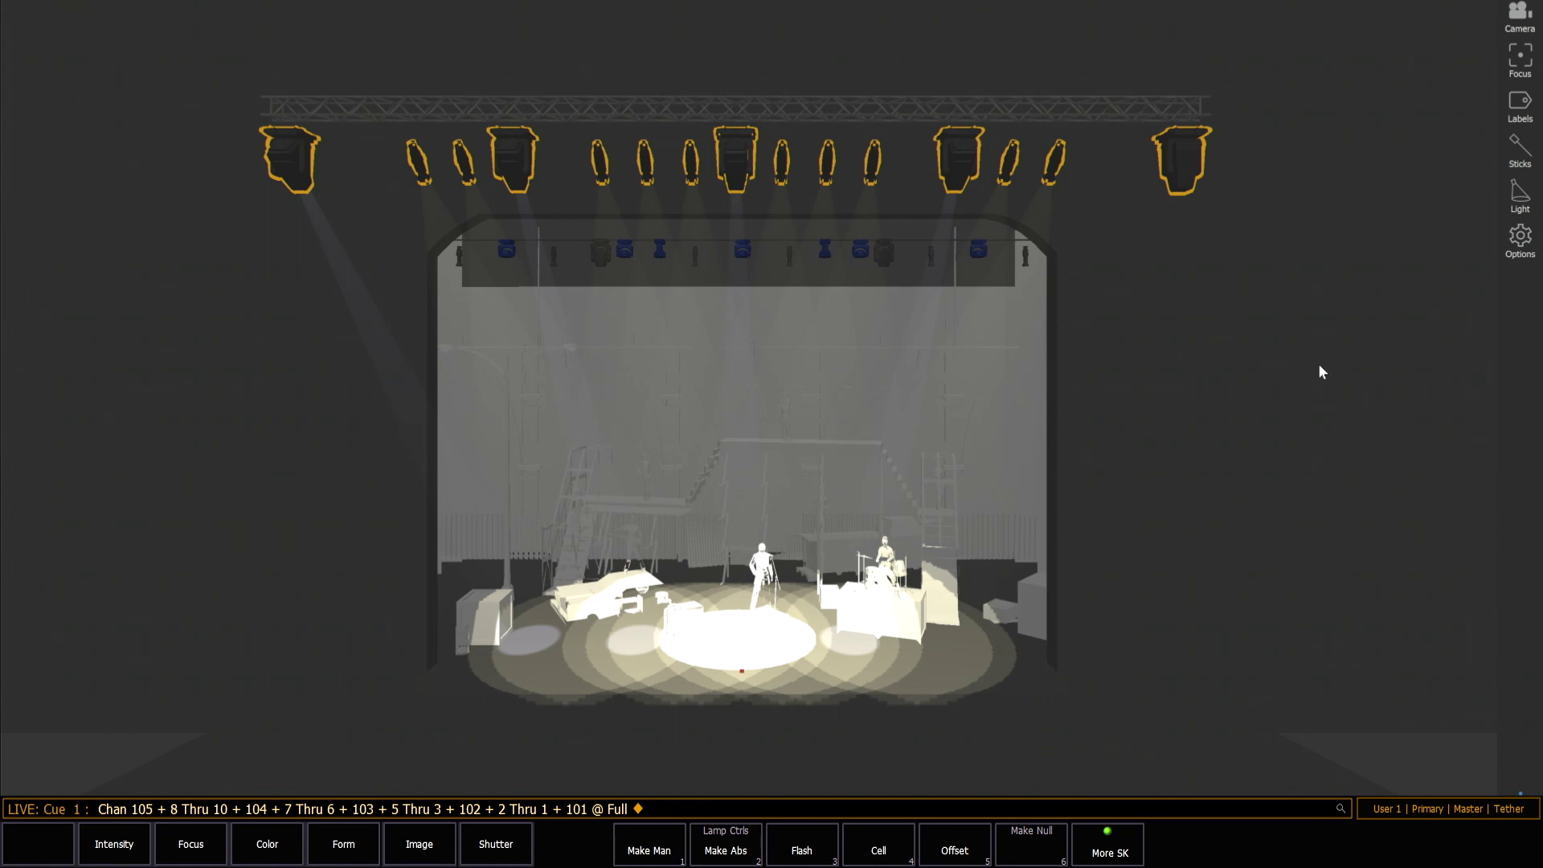
pyautogui.press('BackSpace')
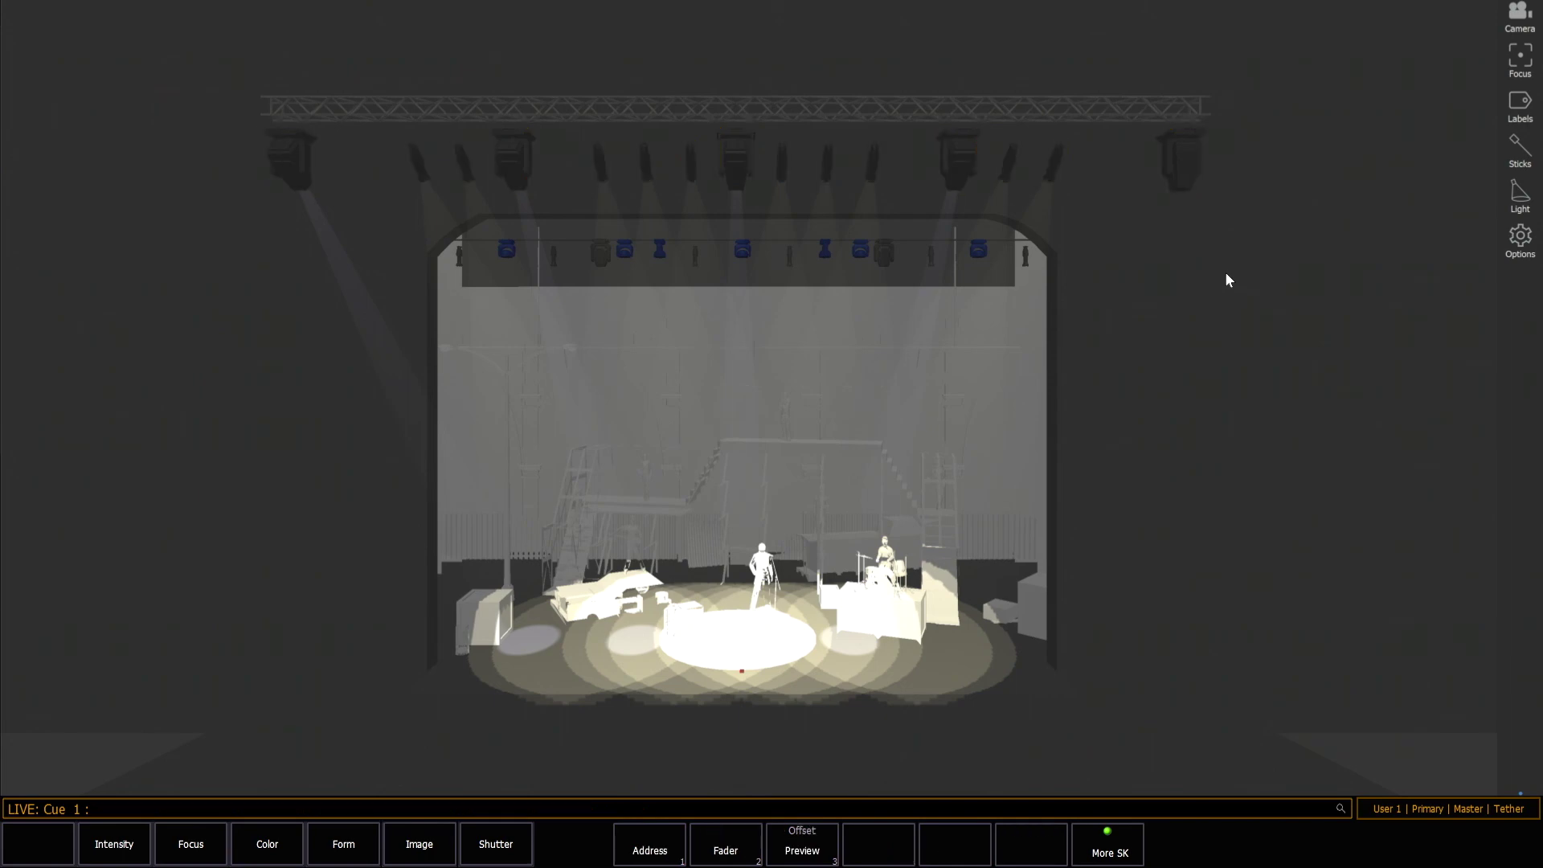